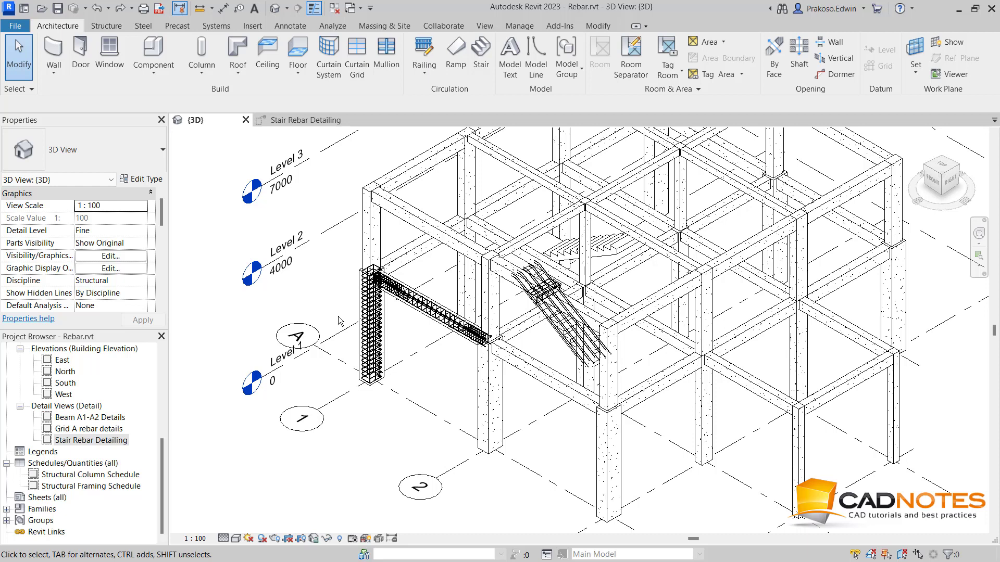
# - Frame the reinforced corner column in the 3D view and window-select it with its rebar
pyautogui.scroll(2, 335, 325)
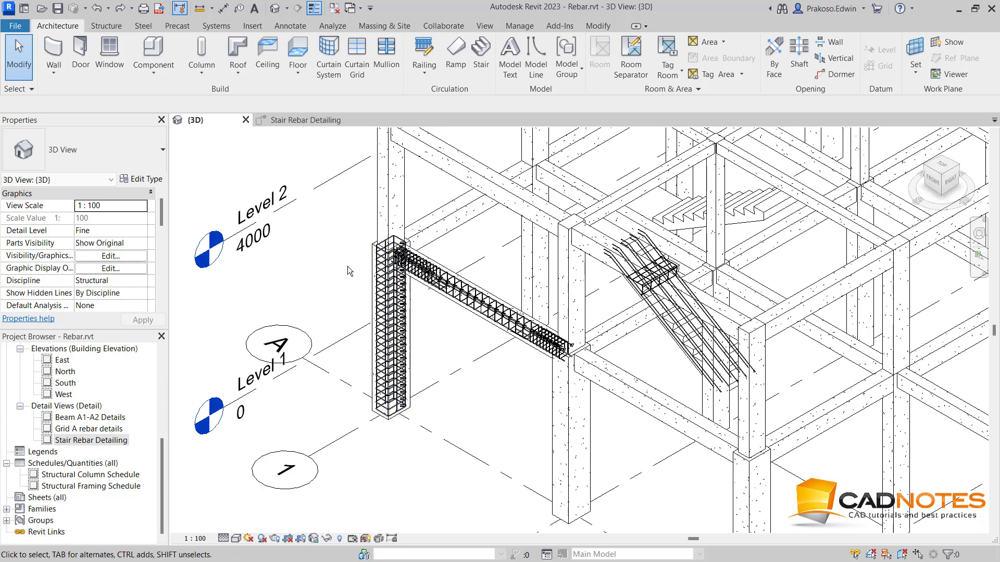
pyautogui.scroll(-1, 348, 267)
pyautogui.moveTo(348, 267); pyautogui.dragTo(315, 293, button='middle')
pyautogui.scroll(-1, 314, 293)
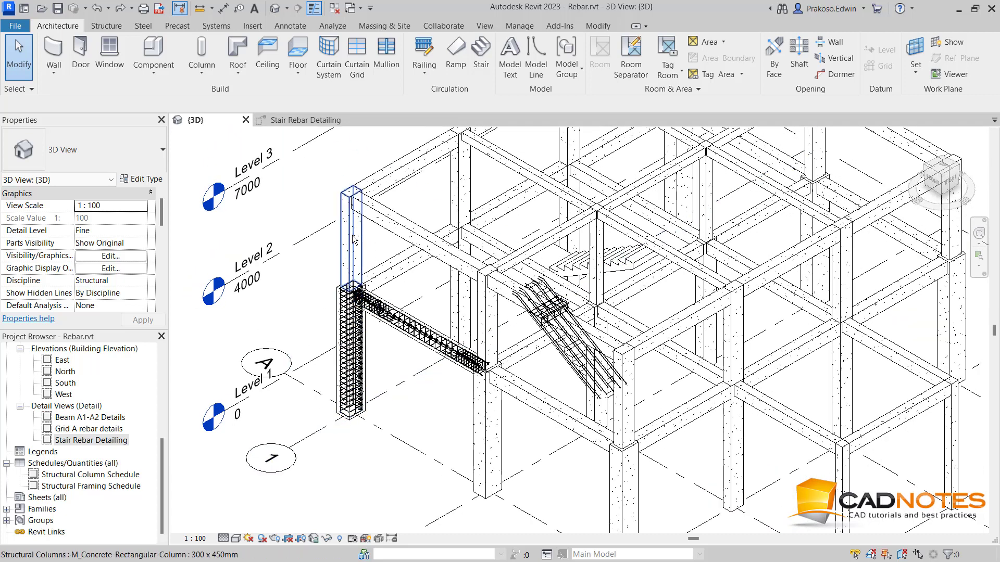
pyautogui.moveTo(520, 469); pyautogui.dragTo(352, 370, button='middle')
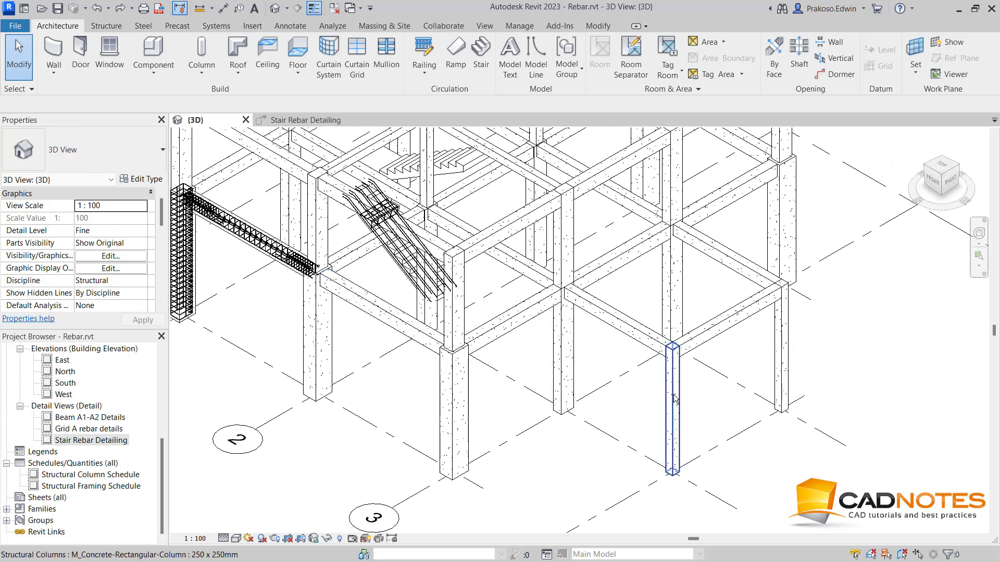
pyautogui.moveTo(563, 406); pyautogui.dragTo(604, 417, button='middle')
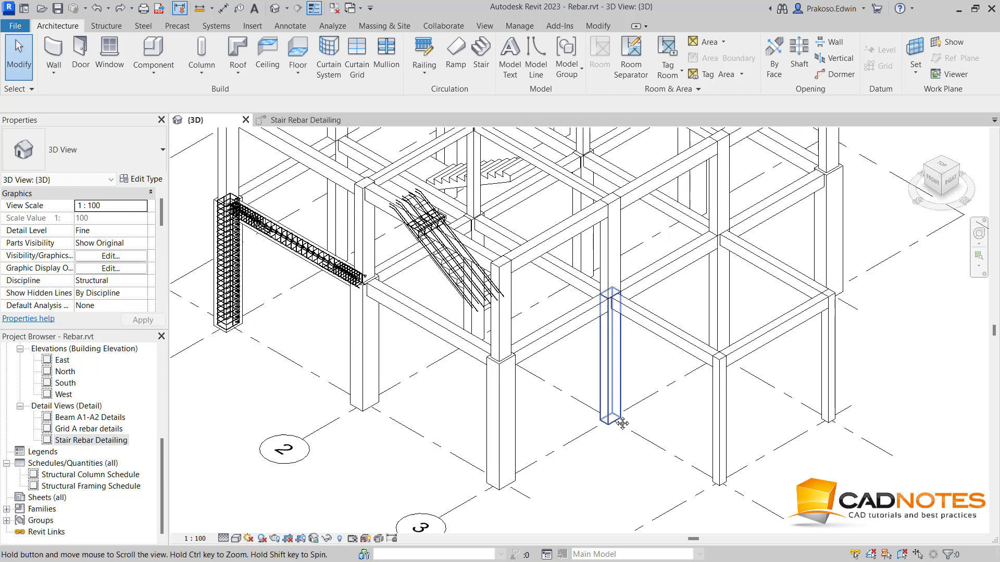
pyautogui.scroll(2, 194, 190)
pyautogui.moveTo(194, 190); pyautogui.dragTo(276, 365)
# - Filter the selection down to the three Structural Rebar elements, excluding the column
pyautogui.click(553, 65)
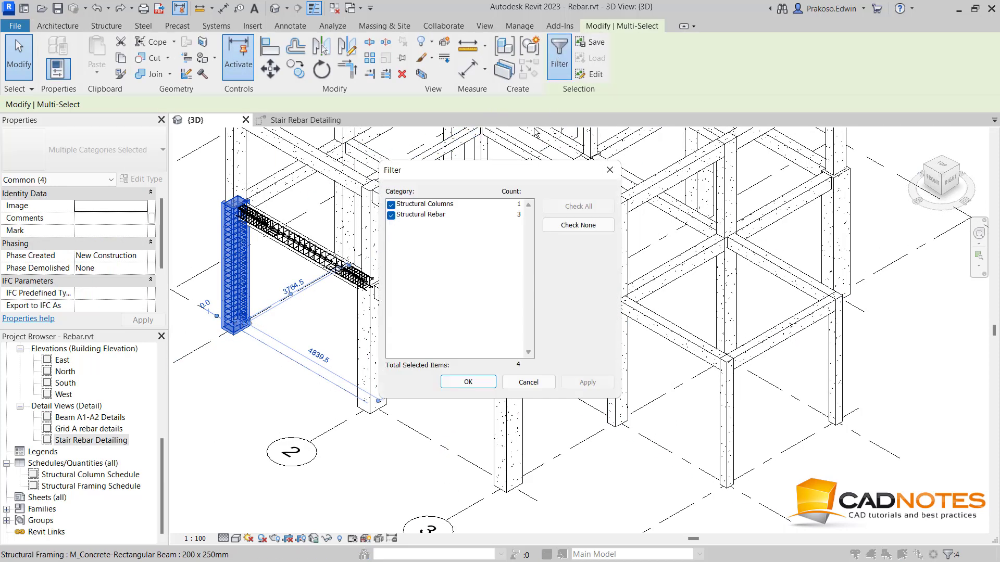
pyautogui.click(391, 205)
pyautogui.click(480, 384)
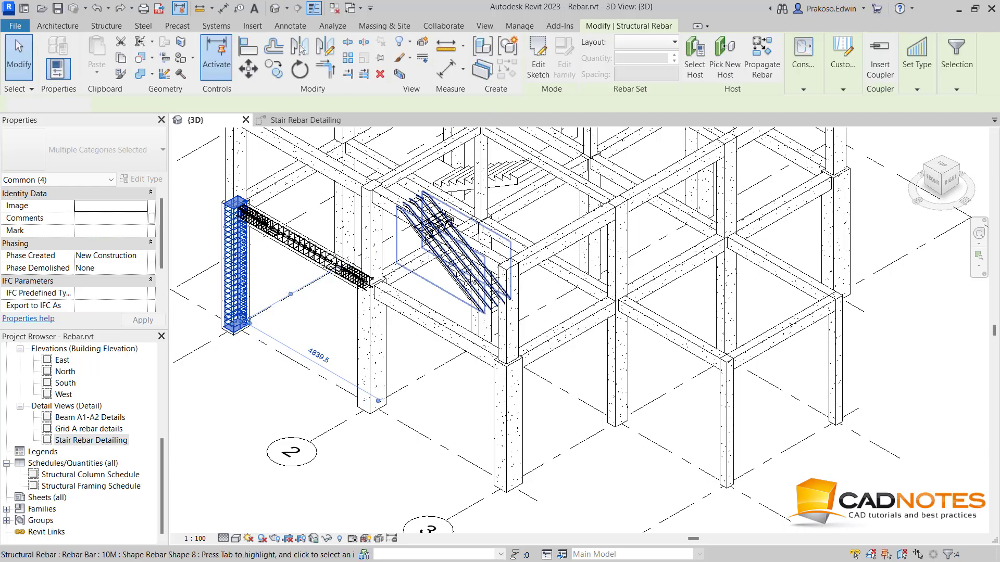
# - Propagate the rebar Align By Host into the window-selected interior columns and finish
pyautogui.click(756, 62)
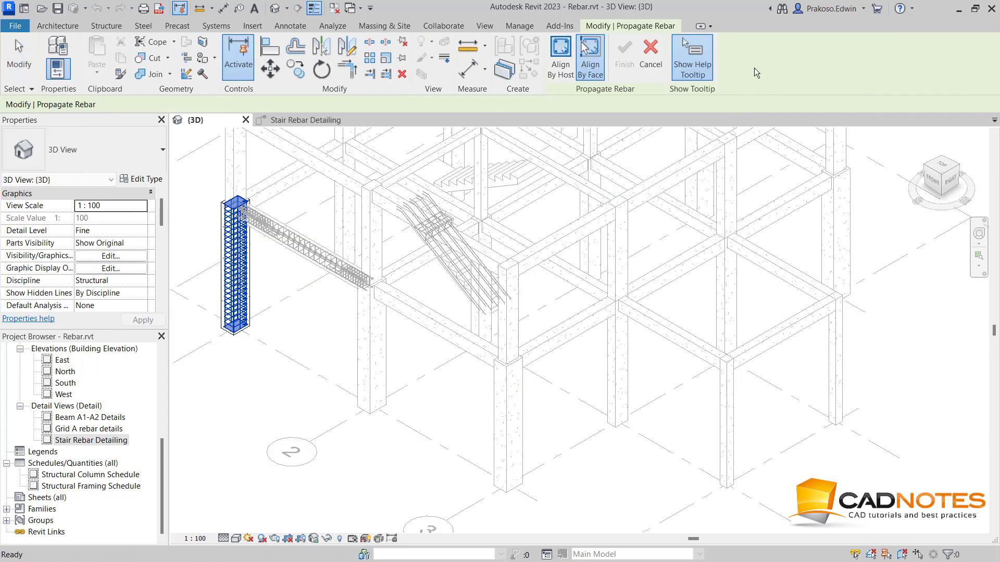
pyautogui.click(561, 76)
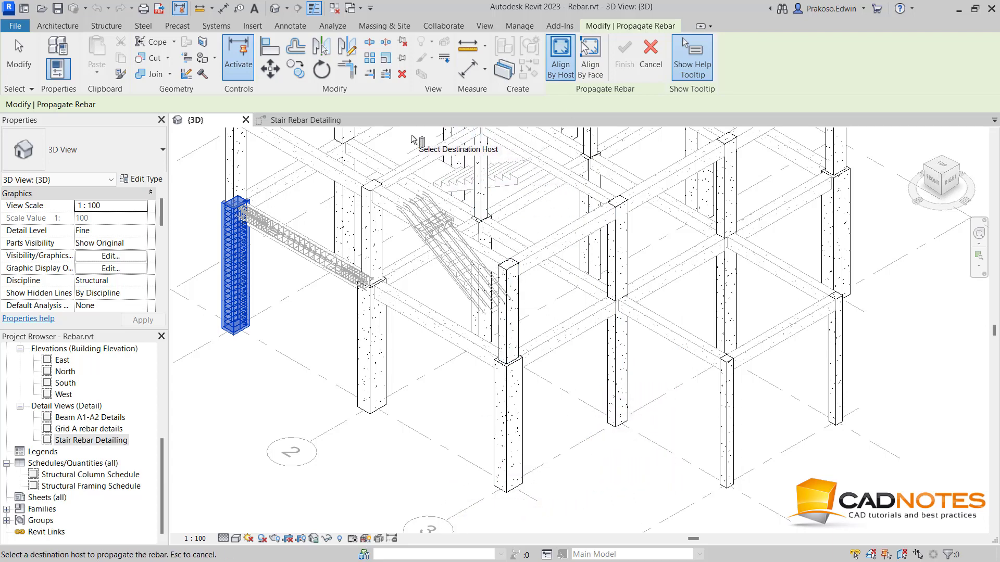
pyautogui.moveTo(411, 135); pyautogui.dragTo(773, 527)
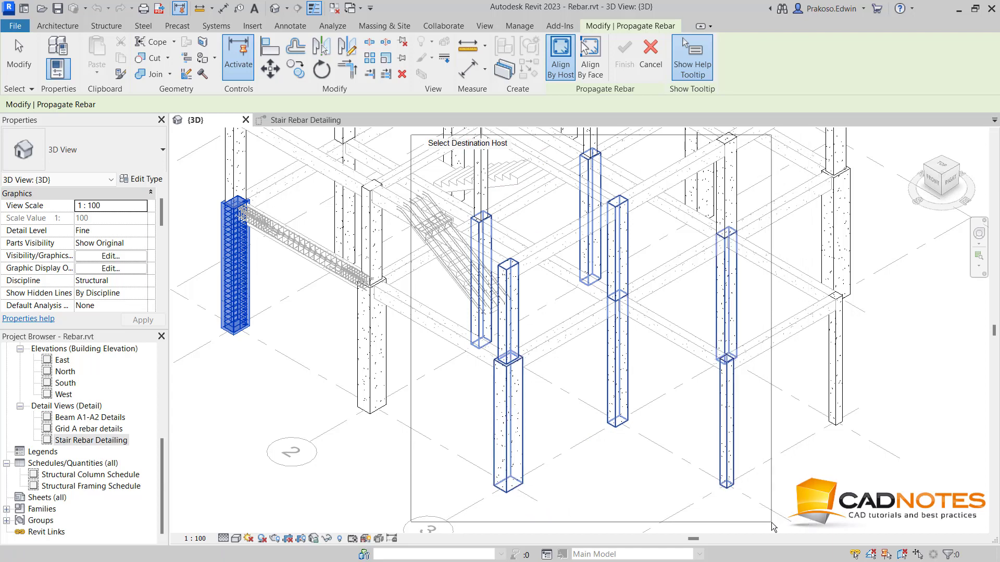
pyautogui.moveTo(773, 527); pyautogui.dragTo(773, 527)
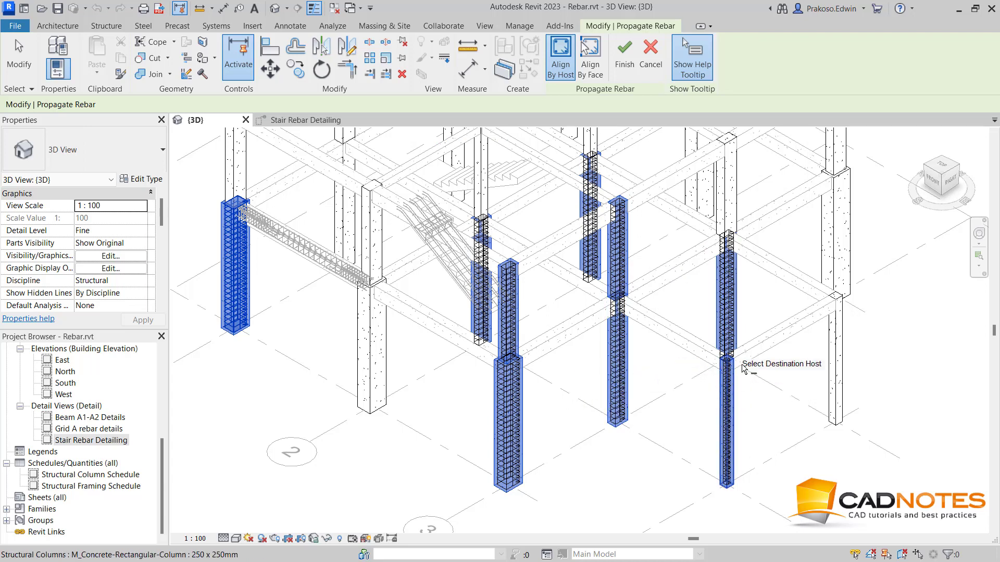
pyautogui.scroll(2, 742, 417)
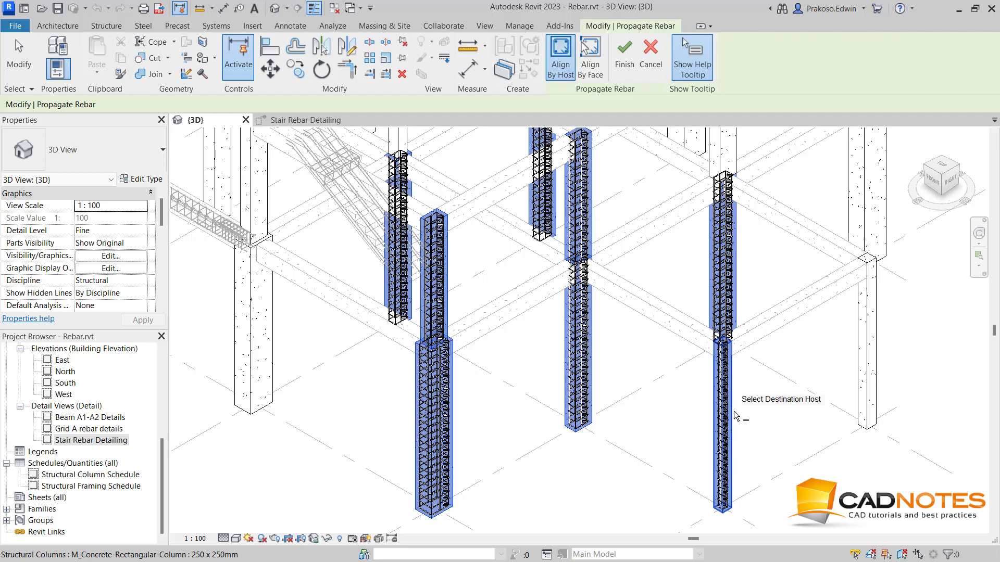
pyautogui.scroll(-2, 514, 318)
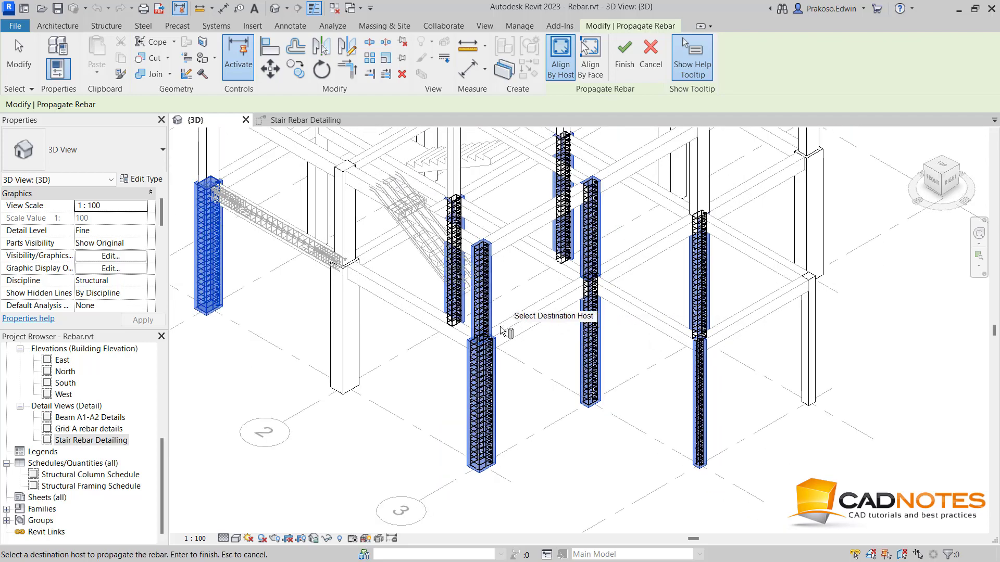
pyautogui.keyDown('shift'); pyautogui.moveTo(531, 335); pyautogui.dragTo(358, 222, button='middle'); pyautogui.keyUp('shift')
pyautogui.scroll(5, 358, 219)
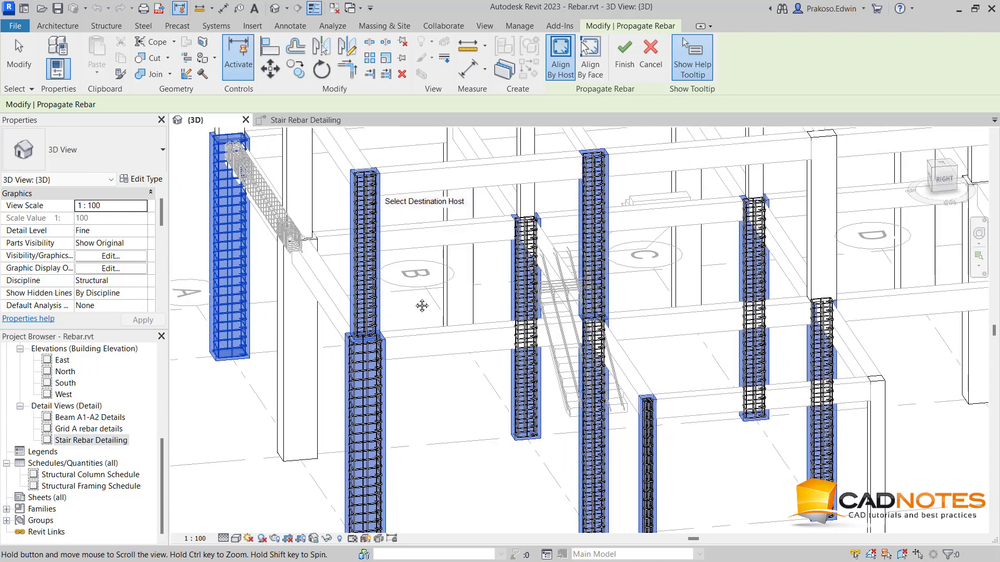
pyautogui.click(623, 61)
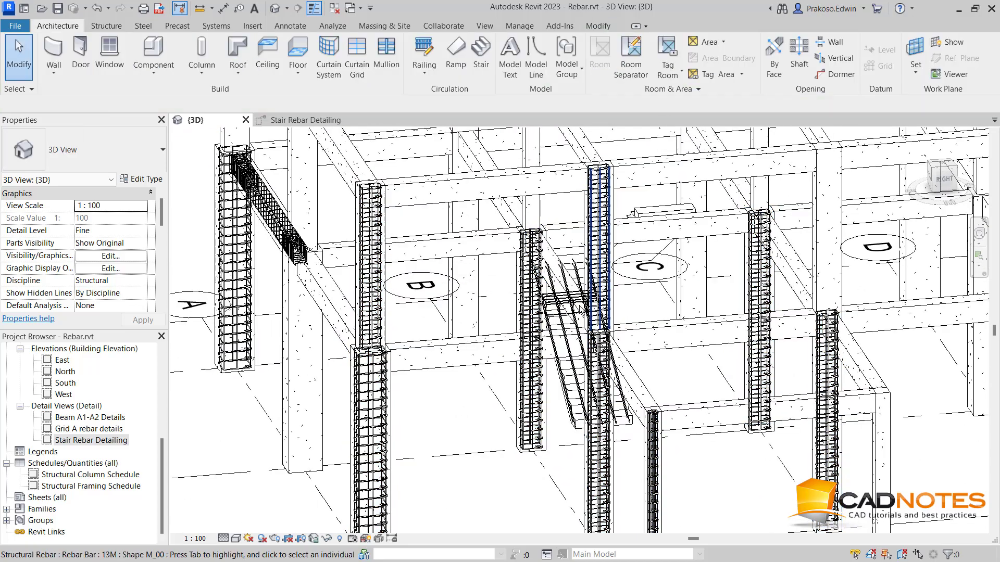
# - Orbit to a front-right view and window-select the reinforced beam with its bars
pyautogui.scroll(-3, 320, 358)
pyautogui.keyDown('shift'); pyautogui.moveTo(321, 358); pyautogui.dragTo(369, 379, button='middle'); pyautogui.keyUp('shift')
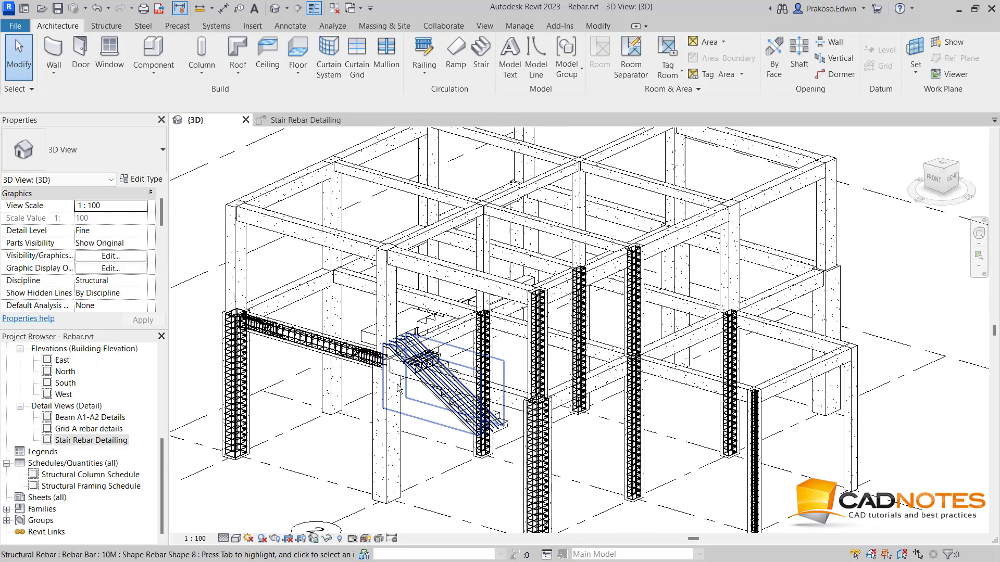
pyautogui.scroll(3, 369, 379)
pyautogui.moveTo(280, 292); pyautogui.dragTo(503, 394)
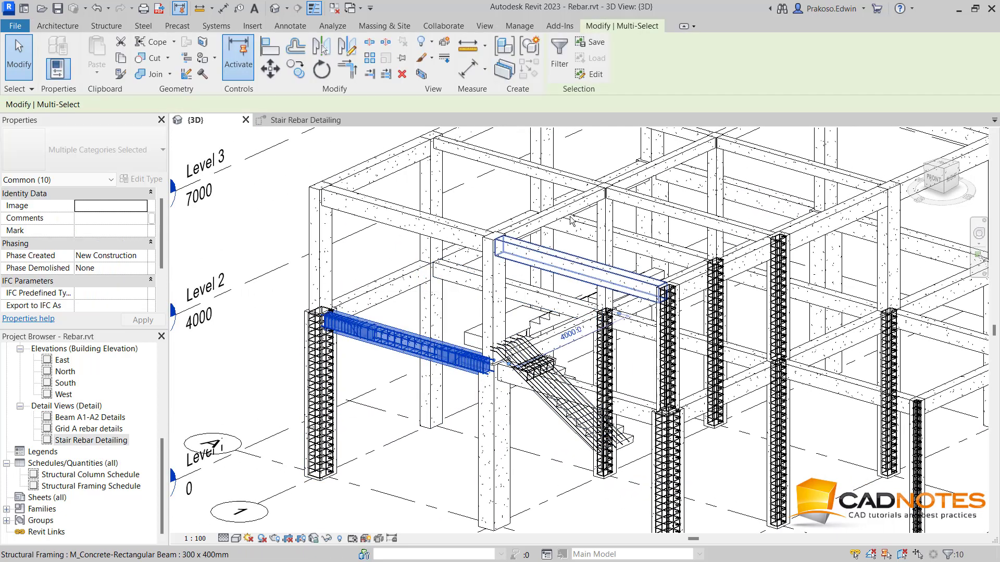
# - Filter the selection to Structural Rebar only, dropping the girder and couplers
pyautogui.click(559, 57)
pyautogui.click(567, 228)
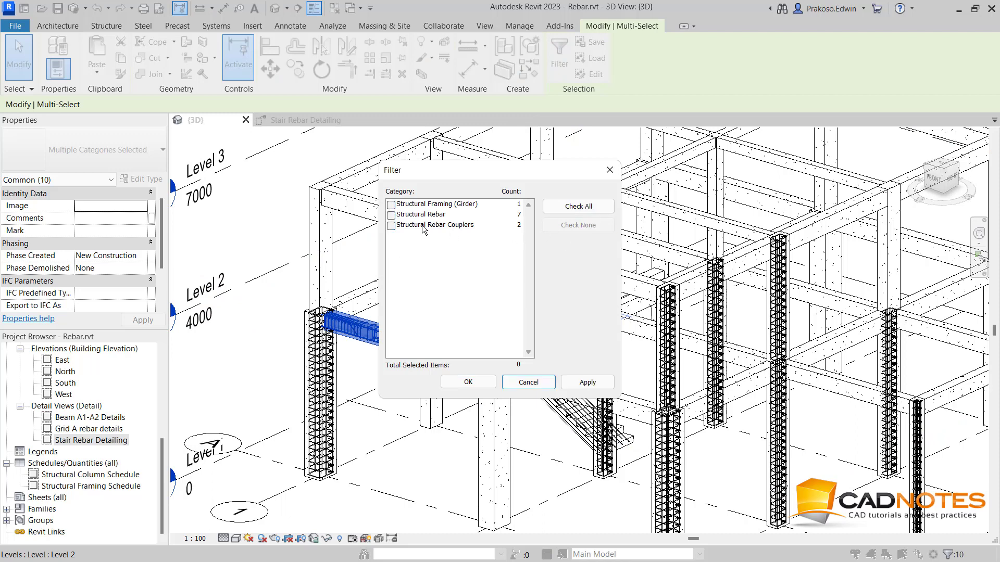
pyautogui.click(391, 215)
pyautogui.click(468, 382)
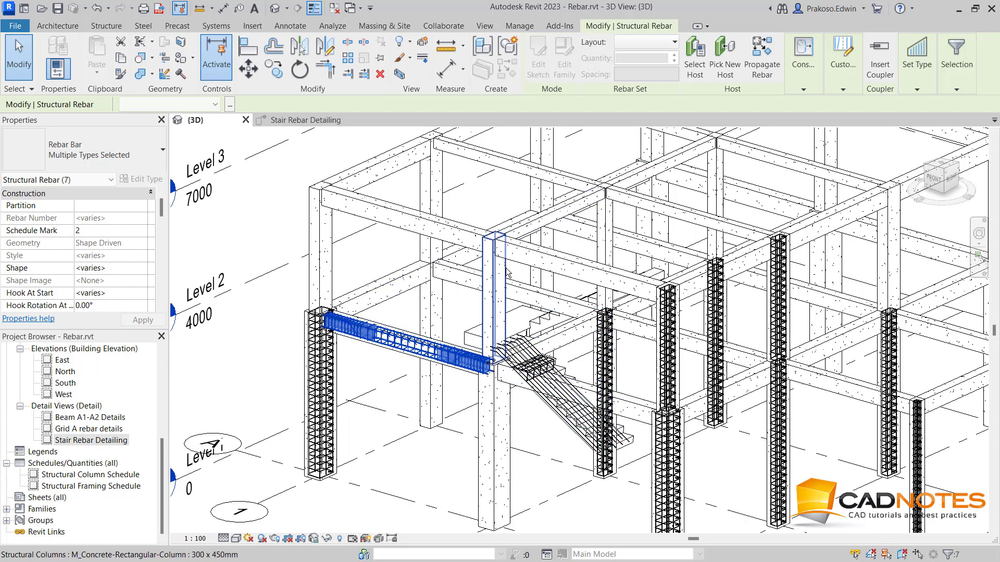
# - Propagate the beam rebar Align By Host into two windows of Level 2 and Level 3 beams
pyautogui.click(760, 65)
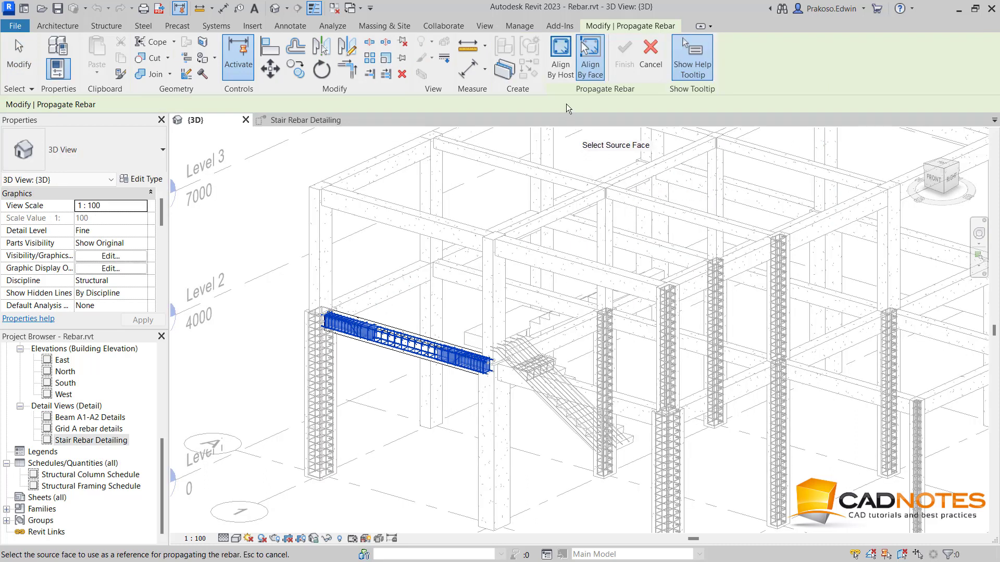
pyautogui.click(560, 78)
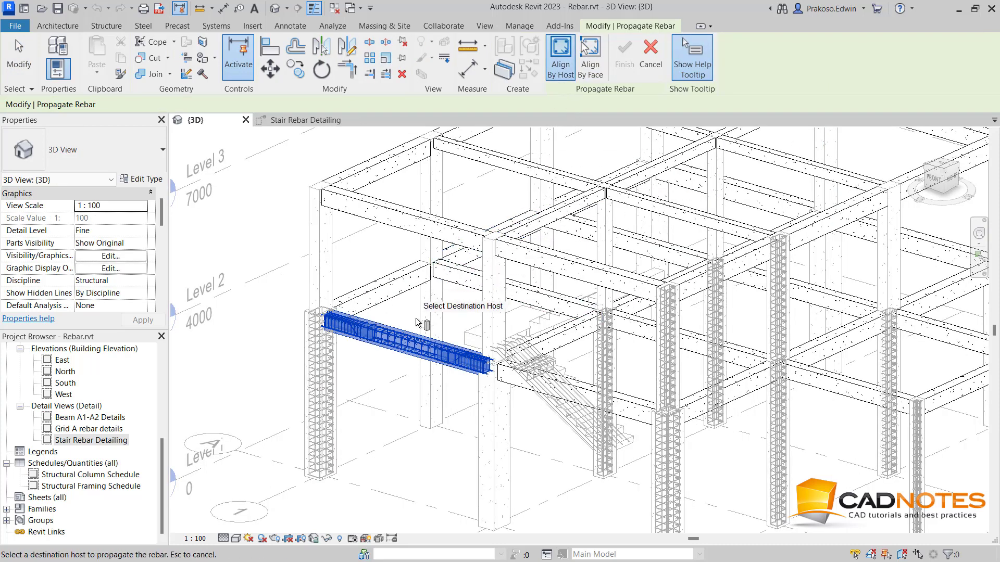
pyautogui.scroll(-2, 409, 319)
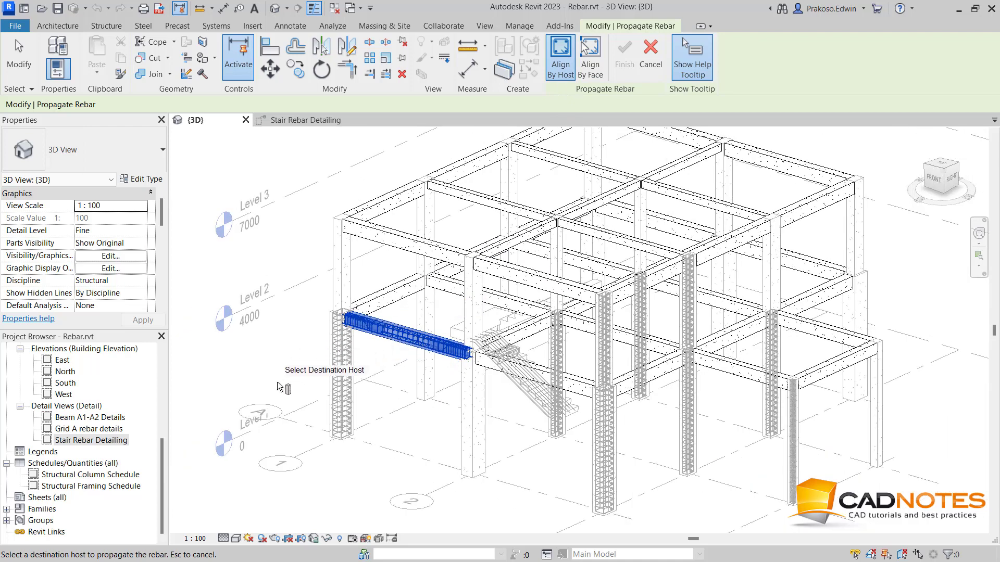
pyautogui.moveTo(277, 388); pyautogui.dragTo(687, 245)
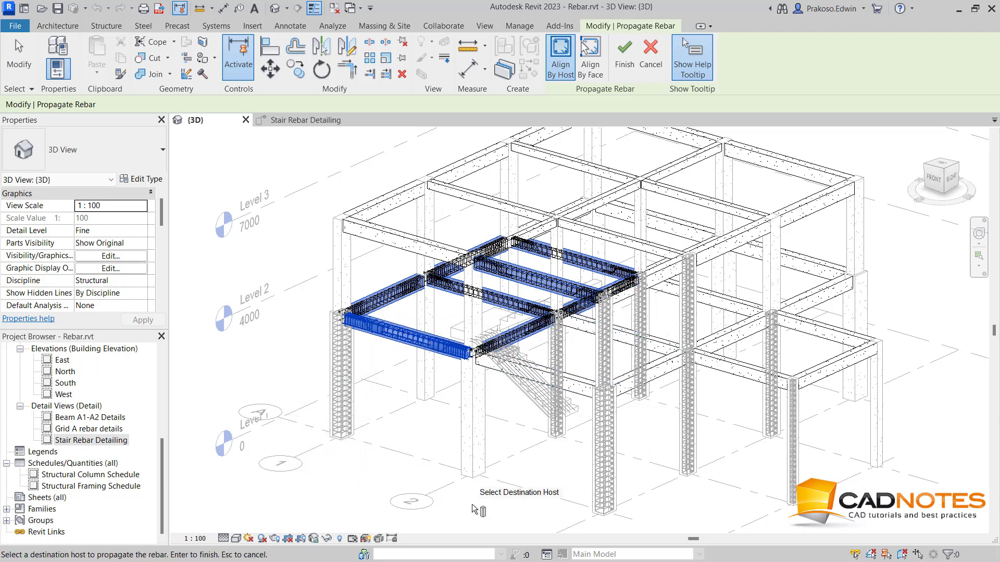
pyautogui.moveTo(359, 509); pyautogui.dragTo(730, 219)
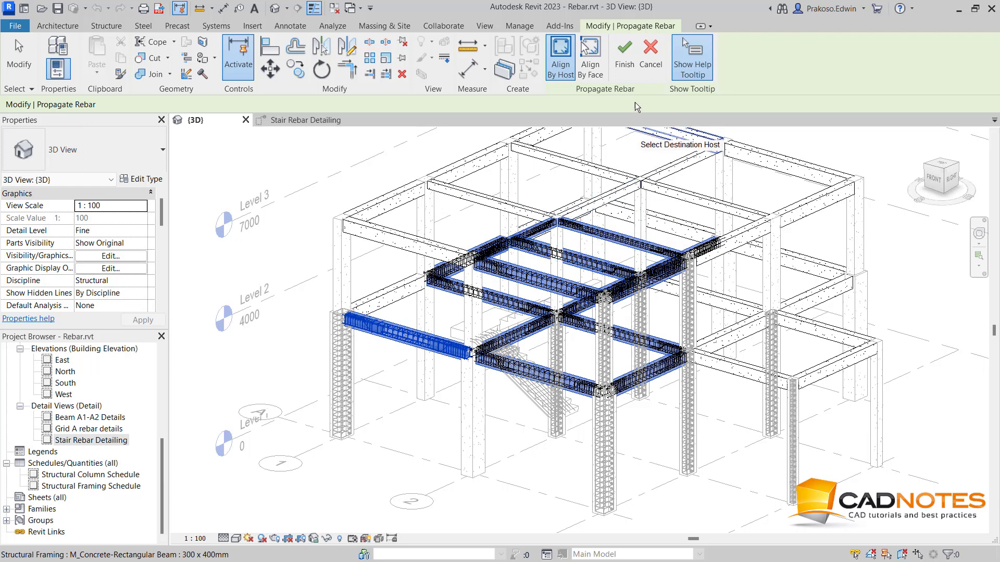
pyautogui.click(625, 58)
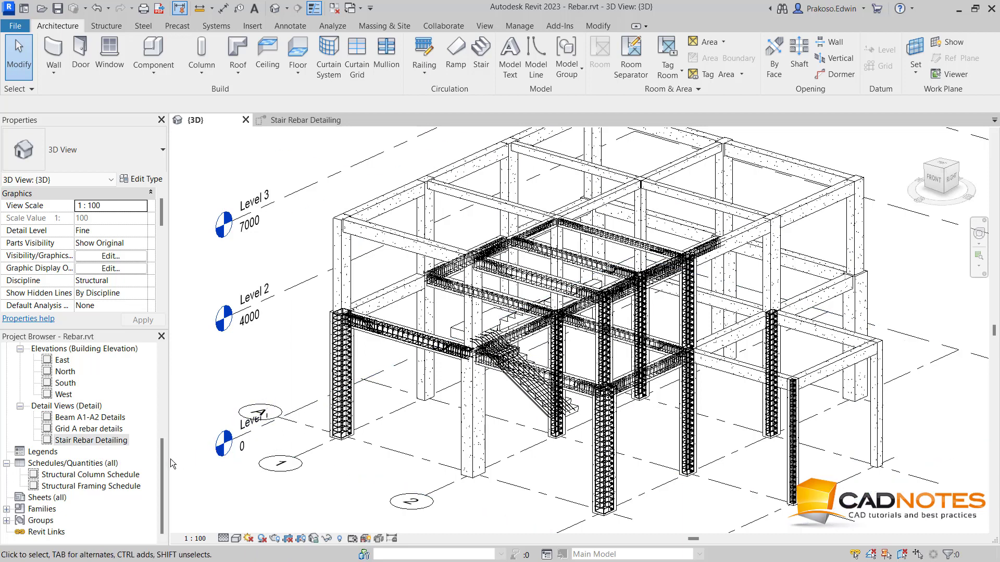
# - Open the Stair Rebar Detailing view and window-select the sample rebar on one stair step
pyautogui.click(157, 485)
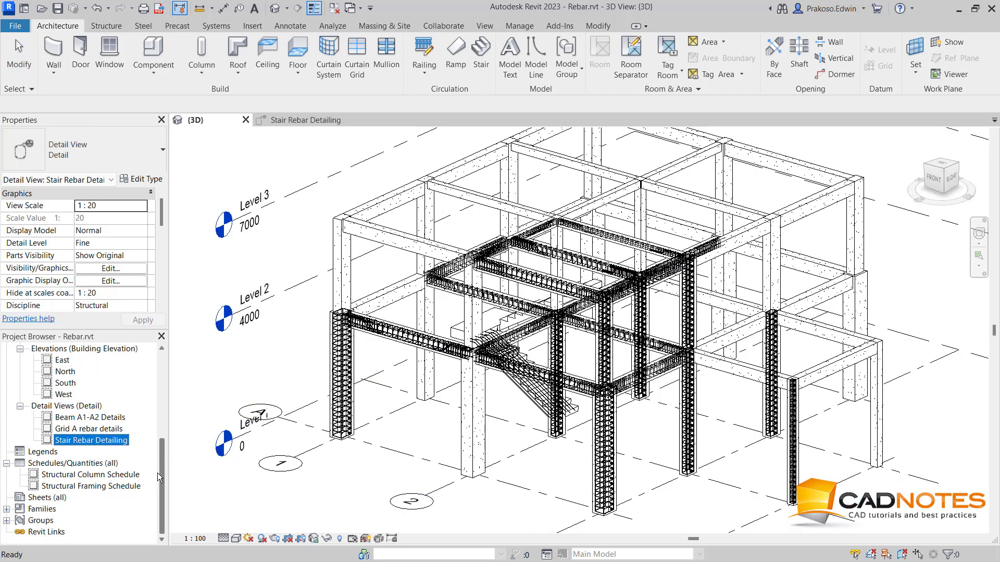
pyautogui.doubleClick(91, 440)
pyautogui.moveTo(414, 367); pyautogui.dragTo(501, 274, button='middle')
pyautogui.scroll(-1, 501, 274)
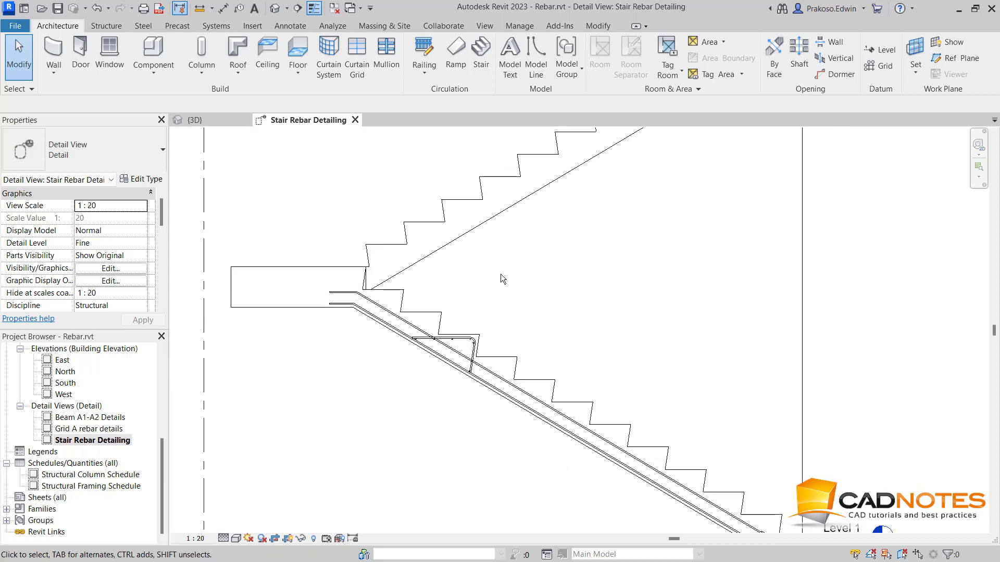
pyautogui.scroll(1, 411, 390)
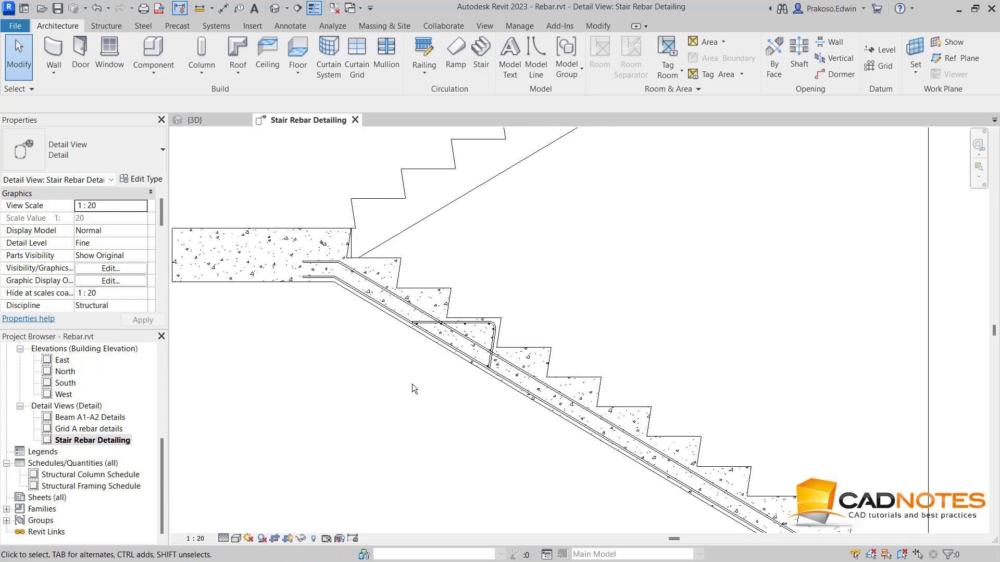
pyautogui.moveTo(377, 318); pyautogui.dragTo(534, 365)
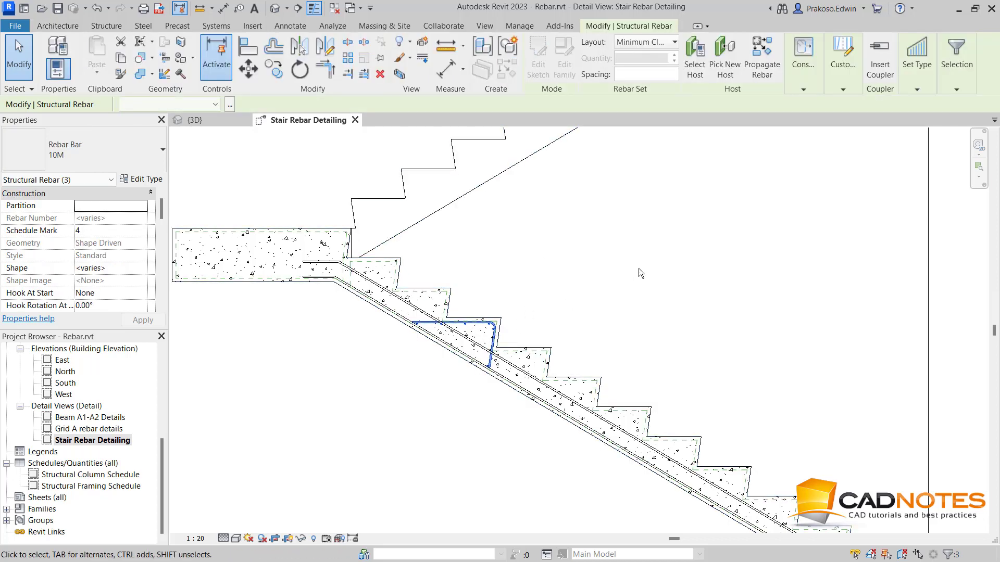
# - Start face-based propagation from the sample riser face and copy onto the next two steps
pyautogui.click(762, 56)
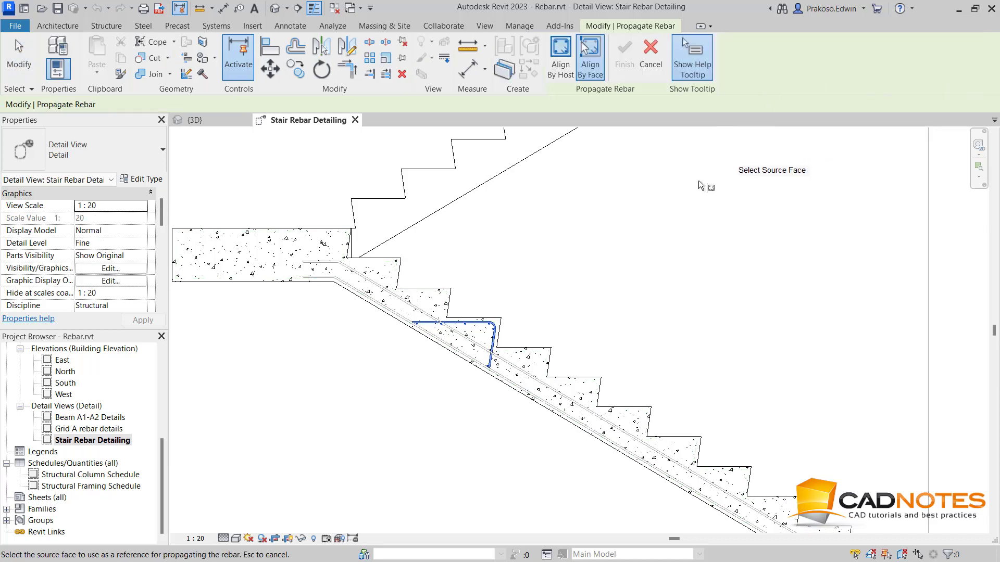
pyautogui.click(499, 325)
pyautogui.click(447, 293)
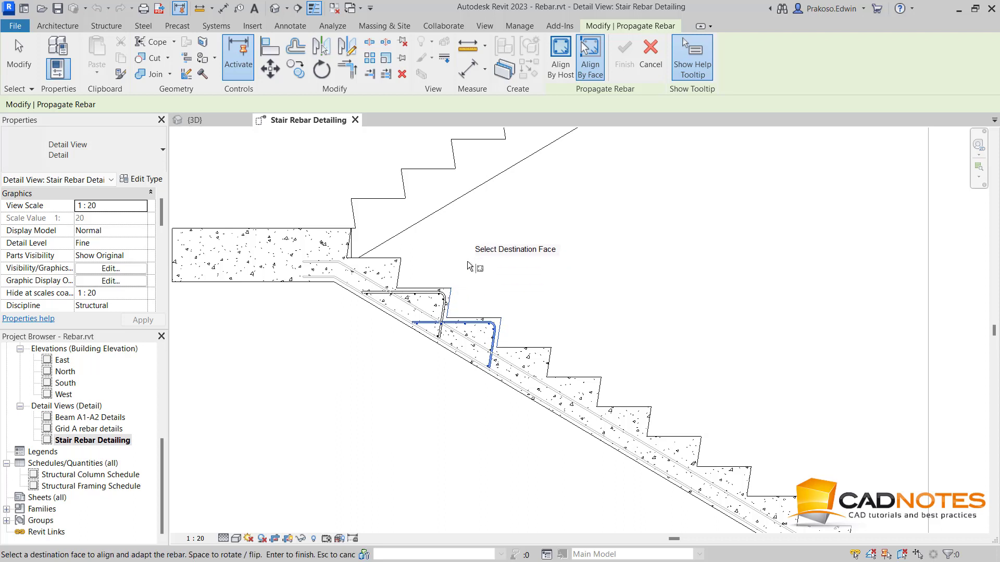
pyautogui.click(398, 273)
pyautogui.moveTo(392, 224); pyautogui.dragTo(422, 290, button='middle')
pyautogui.scroll(2, 370, 245)
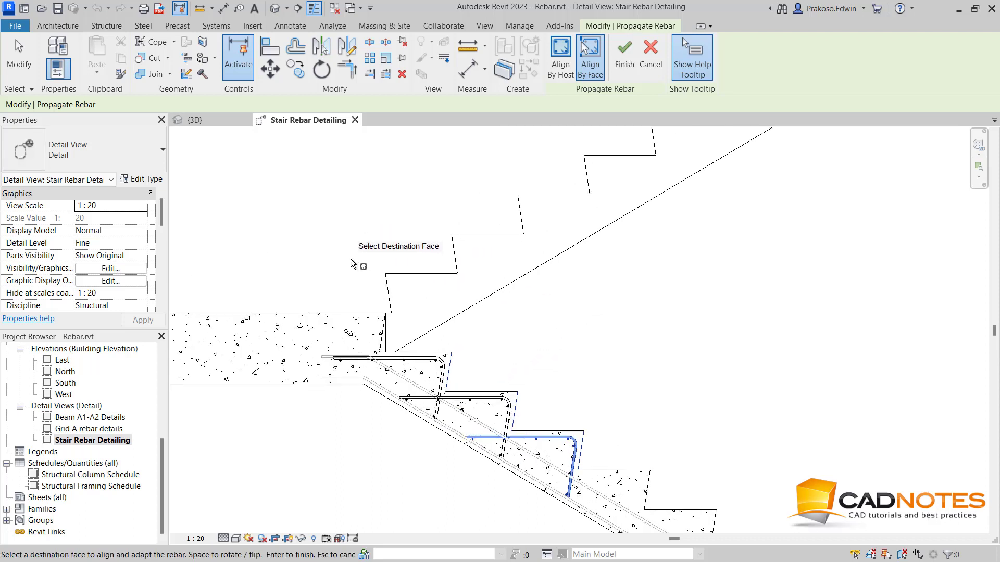
# - Copy the step rebar onto five more steps above the landing, up the flight
pyautogui.click(391, 297)
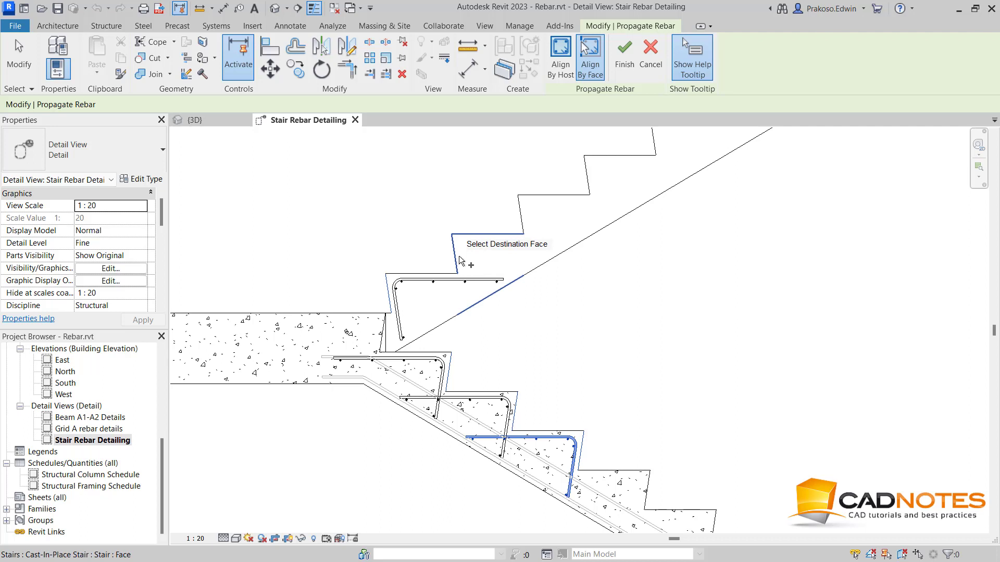
pyautogui.moveTo(445, 261); pyautogui.dragTo(438, 257, button='middle')
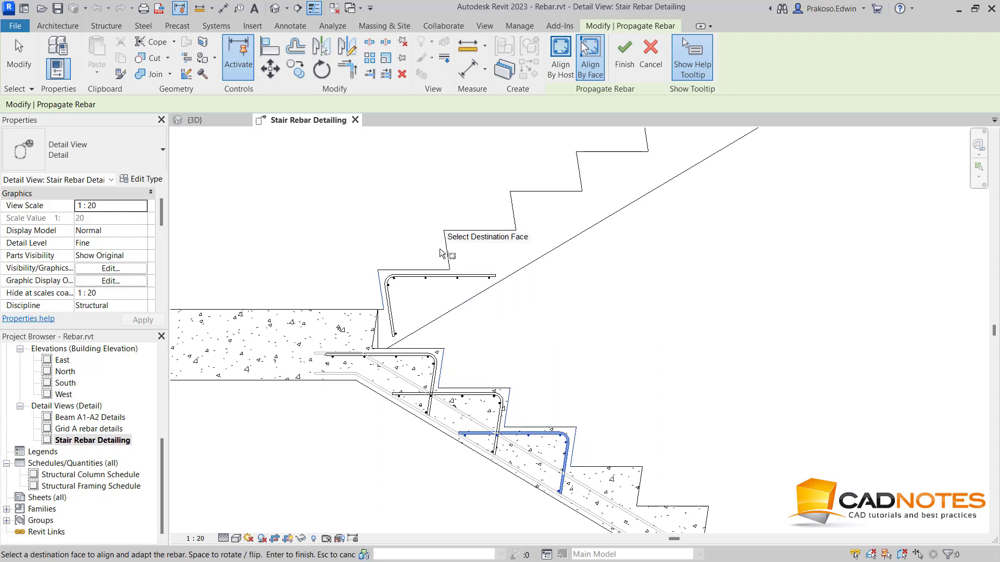
pyautogui.click(449, 254)
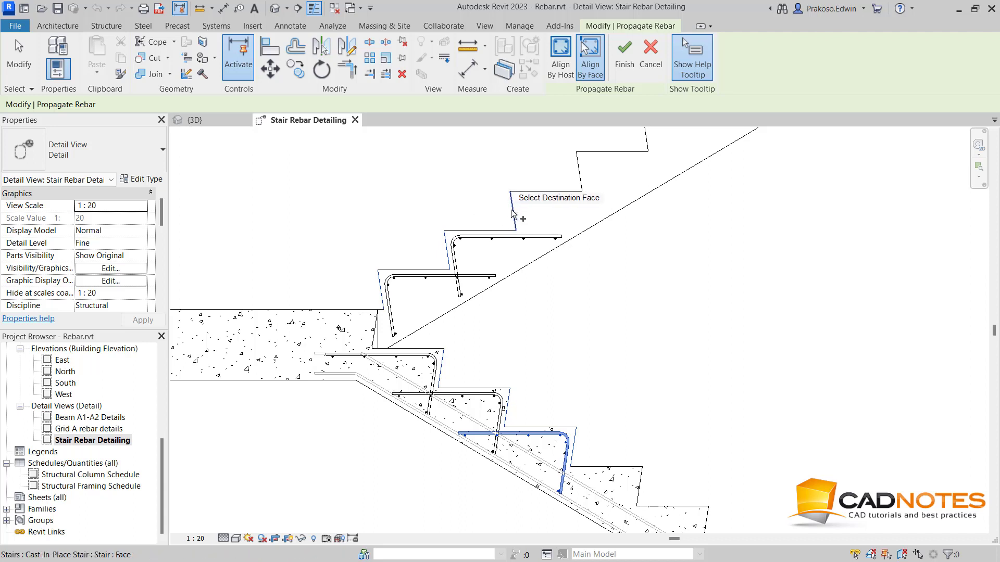
pyautogui.click(505, 215)
pyautogui.moveTo(504, 214); pyautogui.dragTo(299, 336, button='middle')
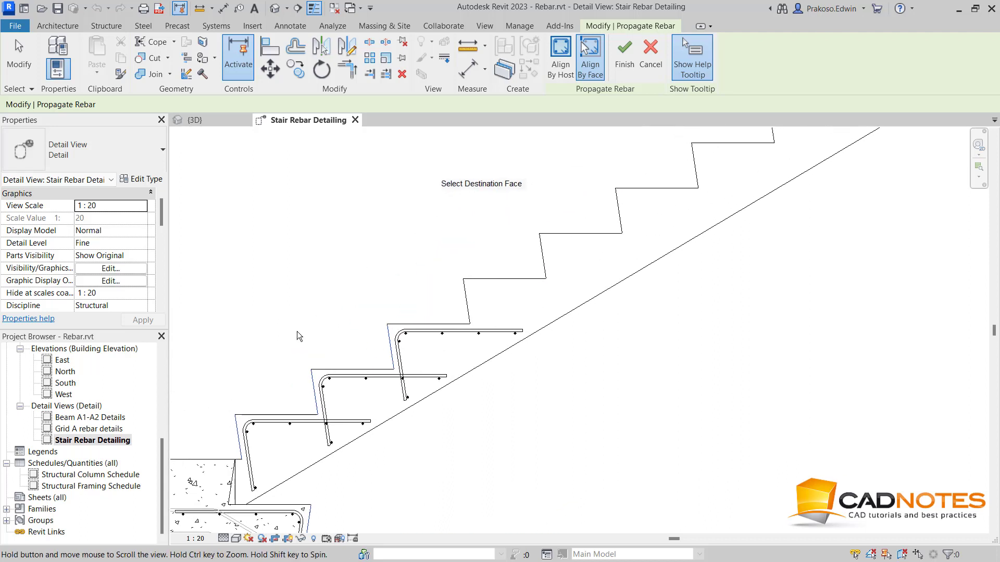
pyautogui.click(463, 304)
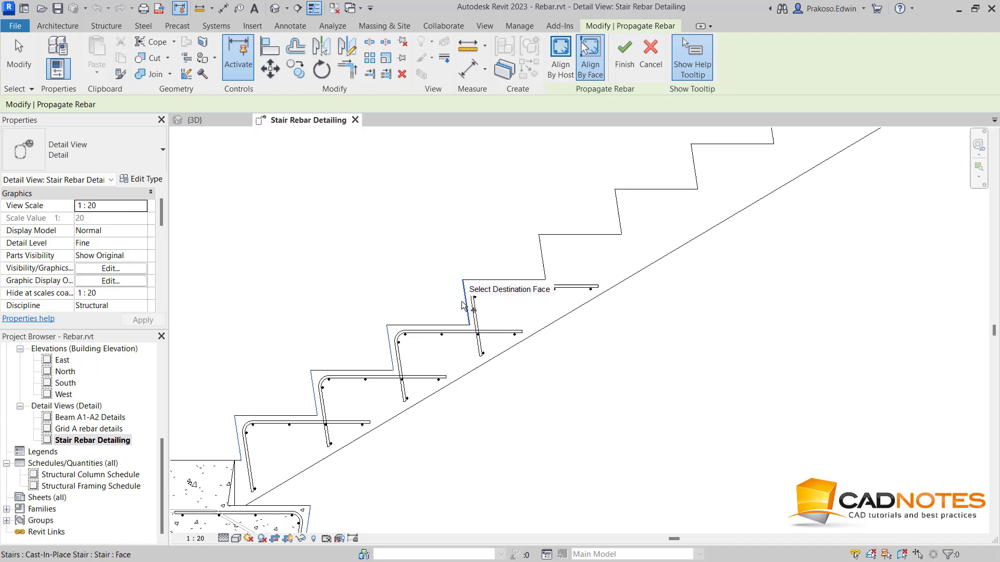
pyautogui.click(540, 259)
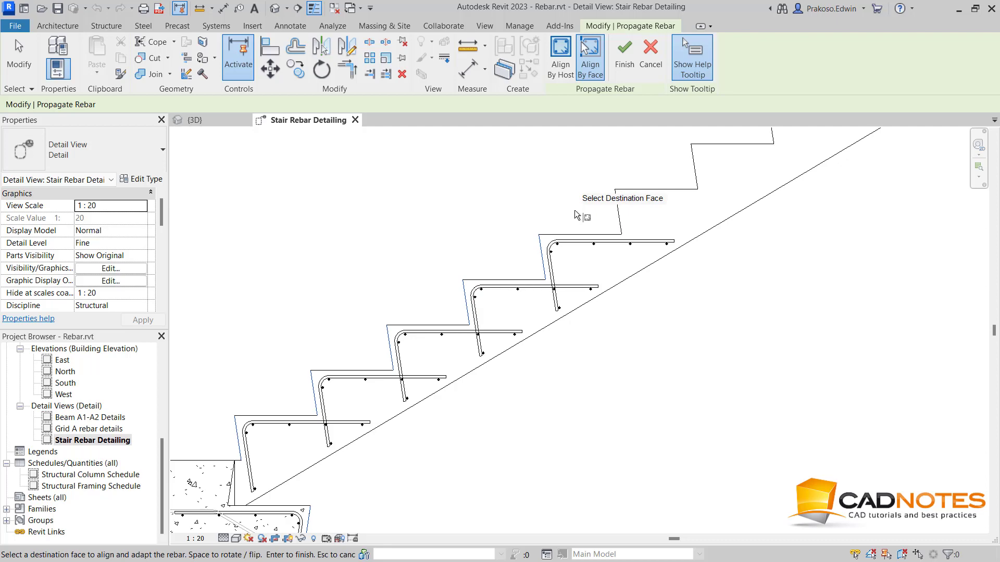
pyautogui.scroll(-5, 513, 214)
pyautogui.moveTo(502, 211); pyautogui.dragTo(478, 246, button='middle')
pyautogui.scroll(-2, 478, 247)
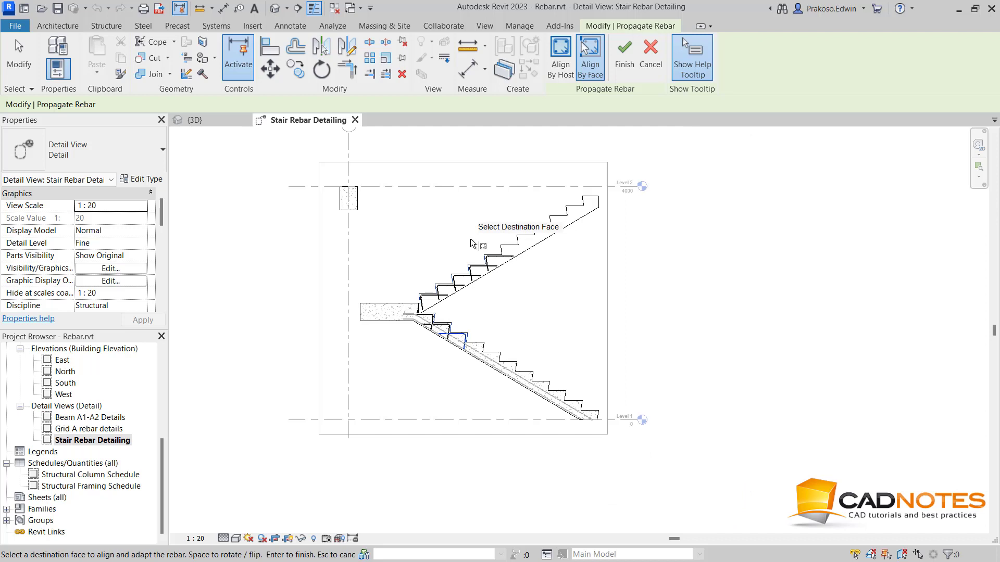
# - End the Propagate Rebar command with Escape
pyautogui.press('Escape')
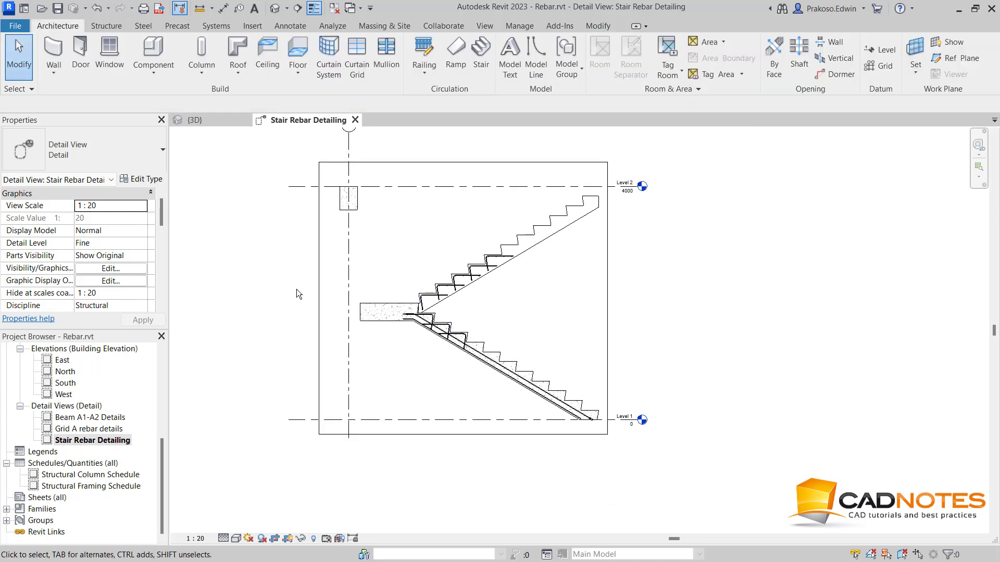